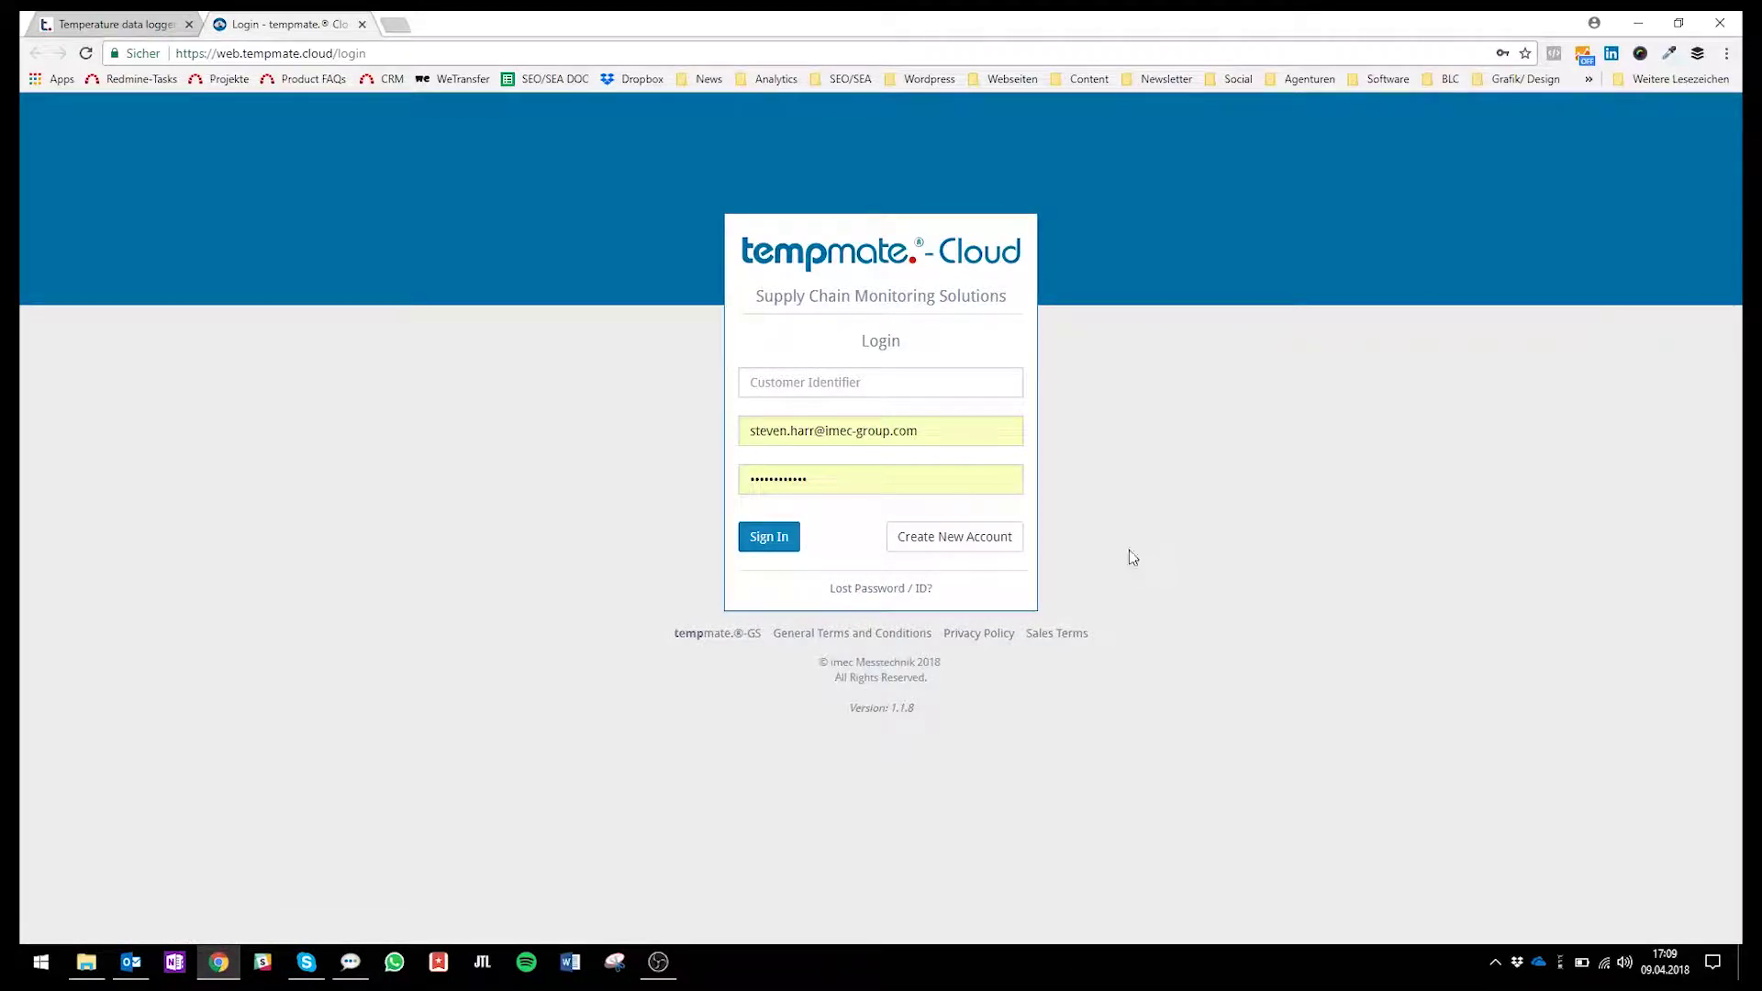
Start a new account and autofill the registration form with the saved company details.
click(1006, 551)
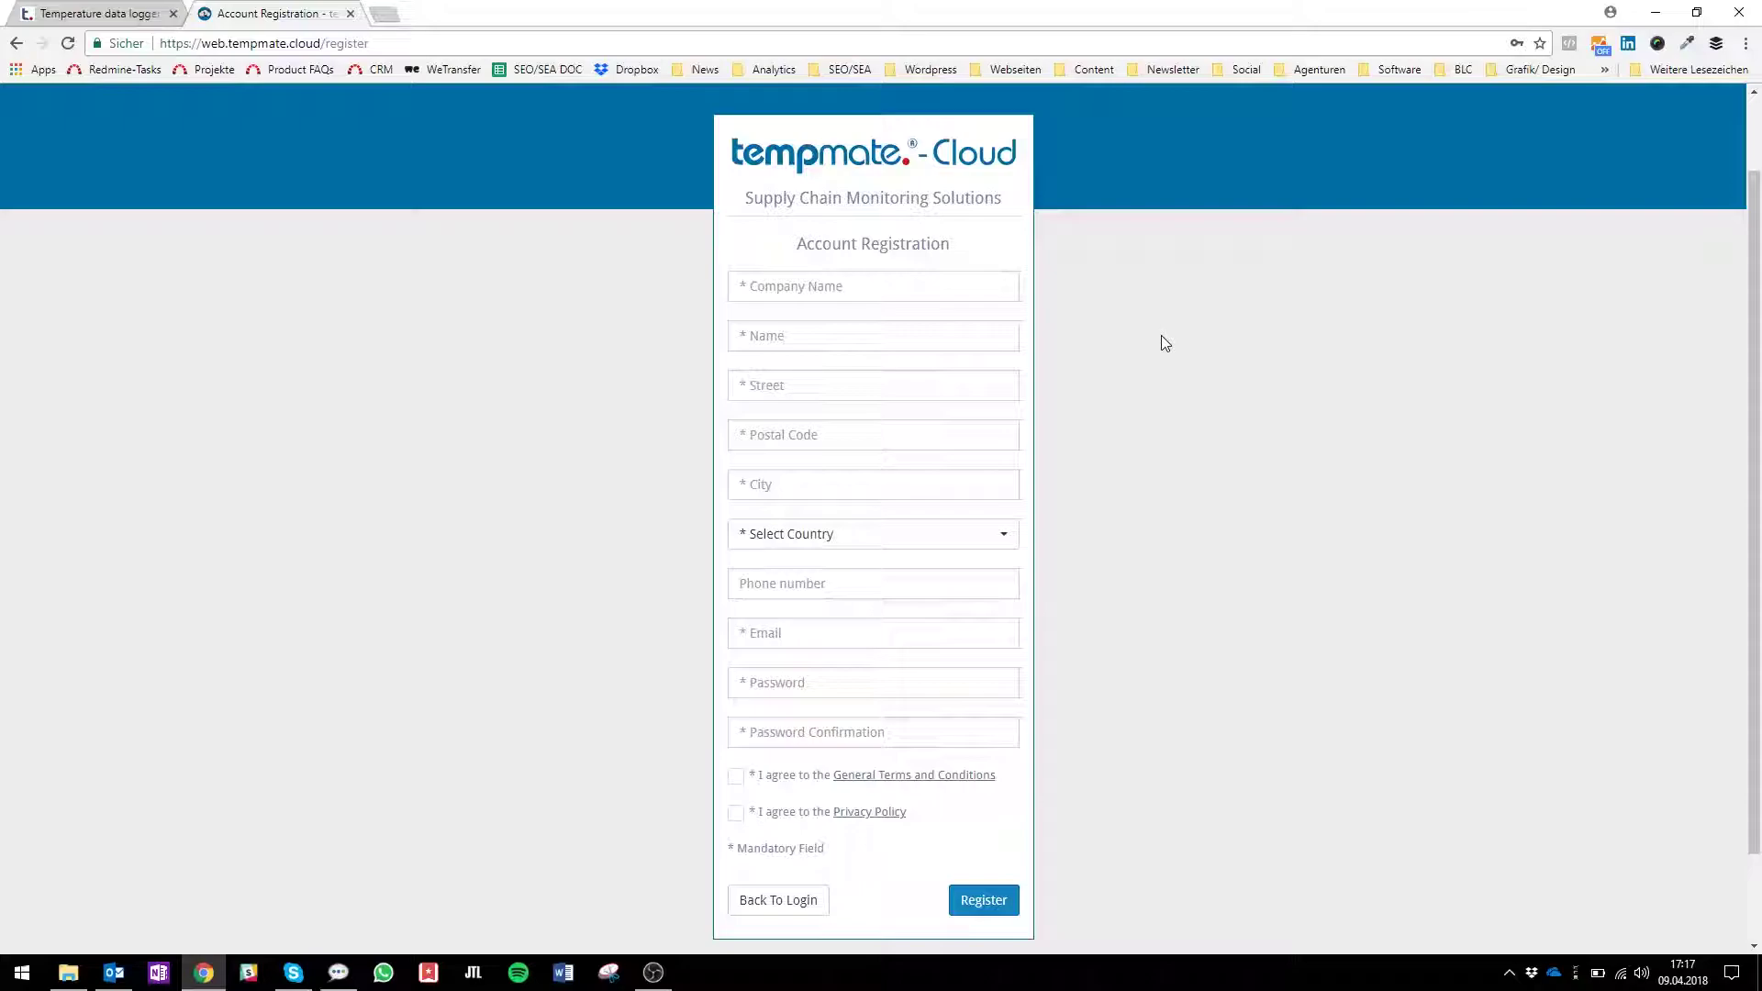
click(836, 293)
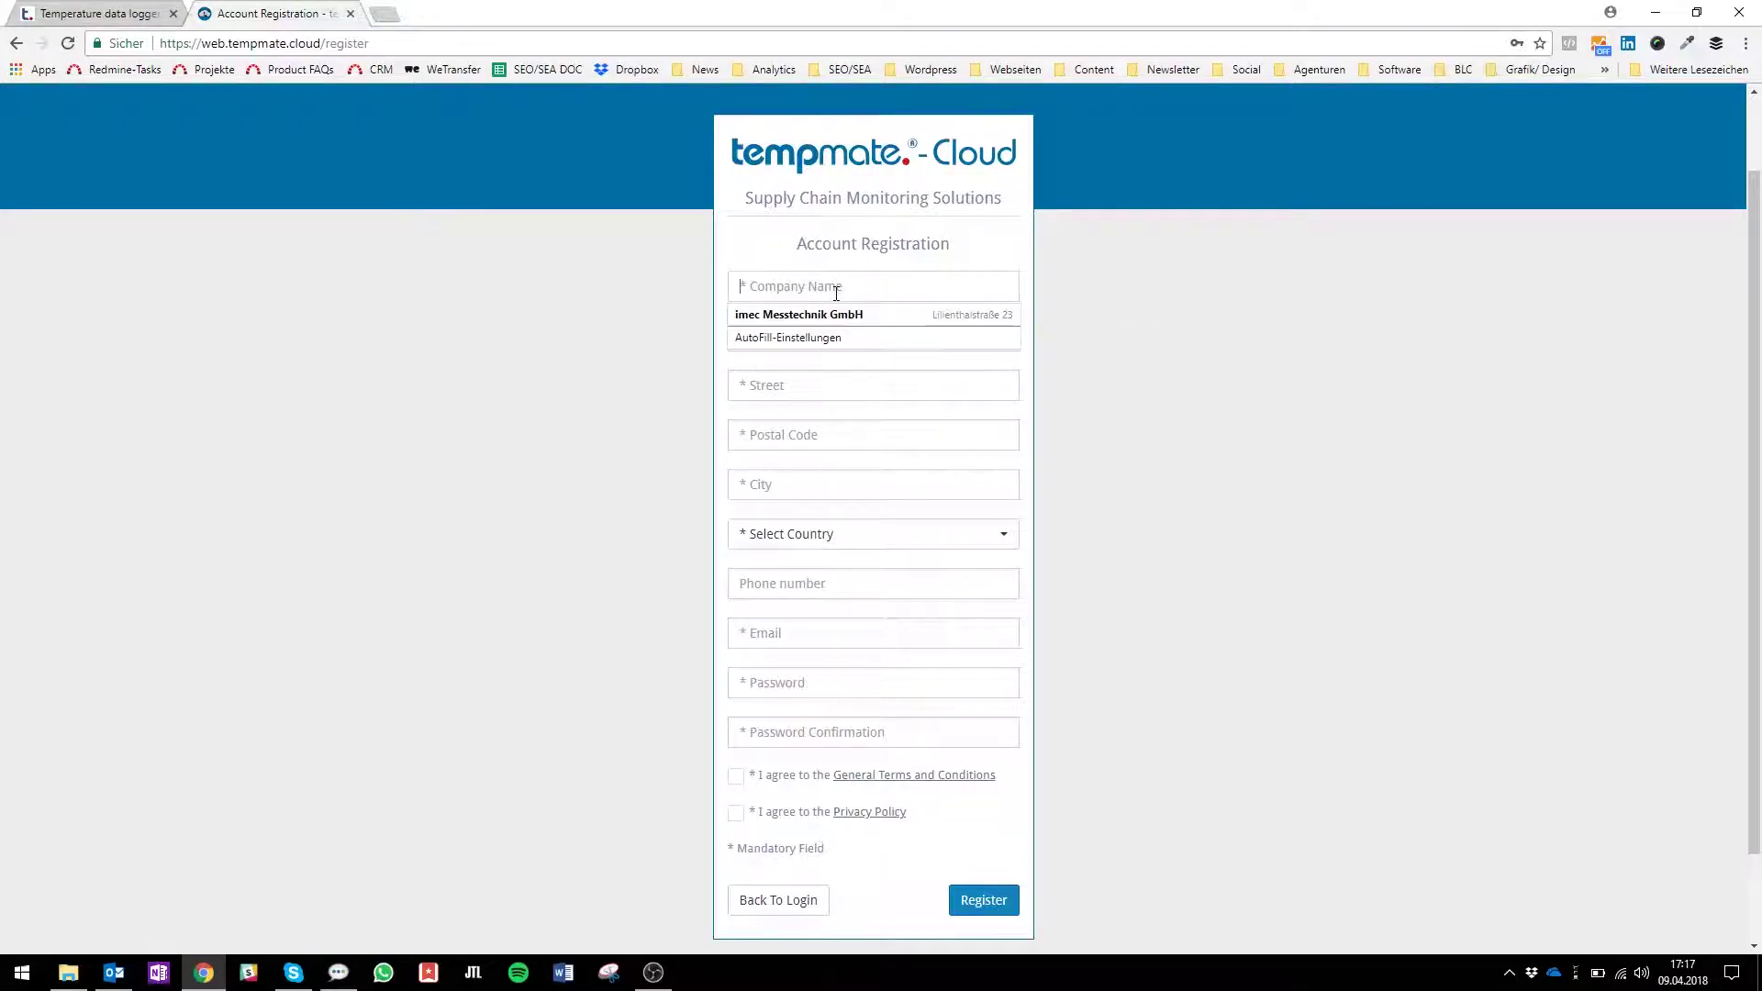
click(824, 312)
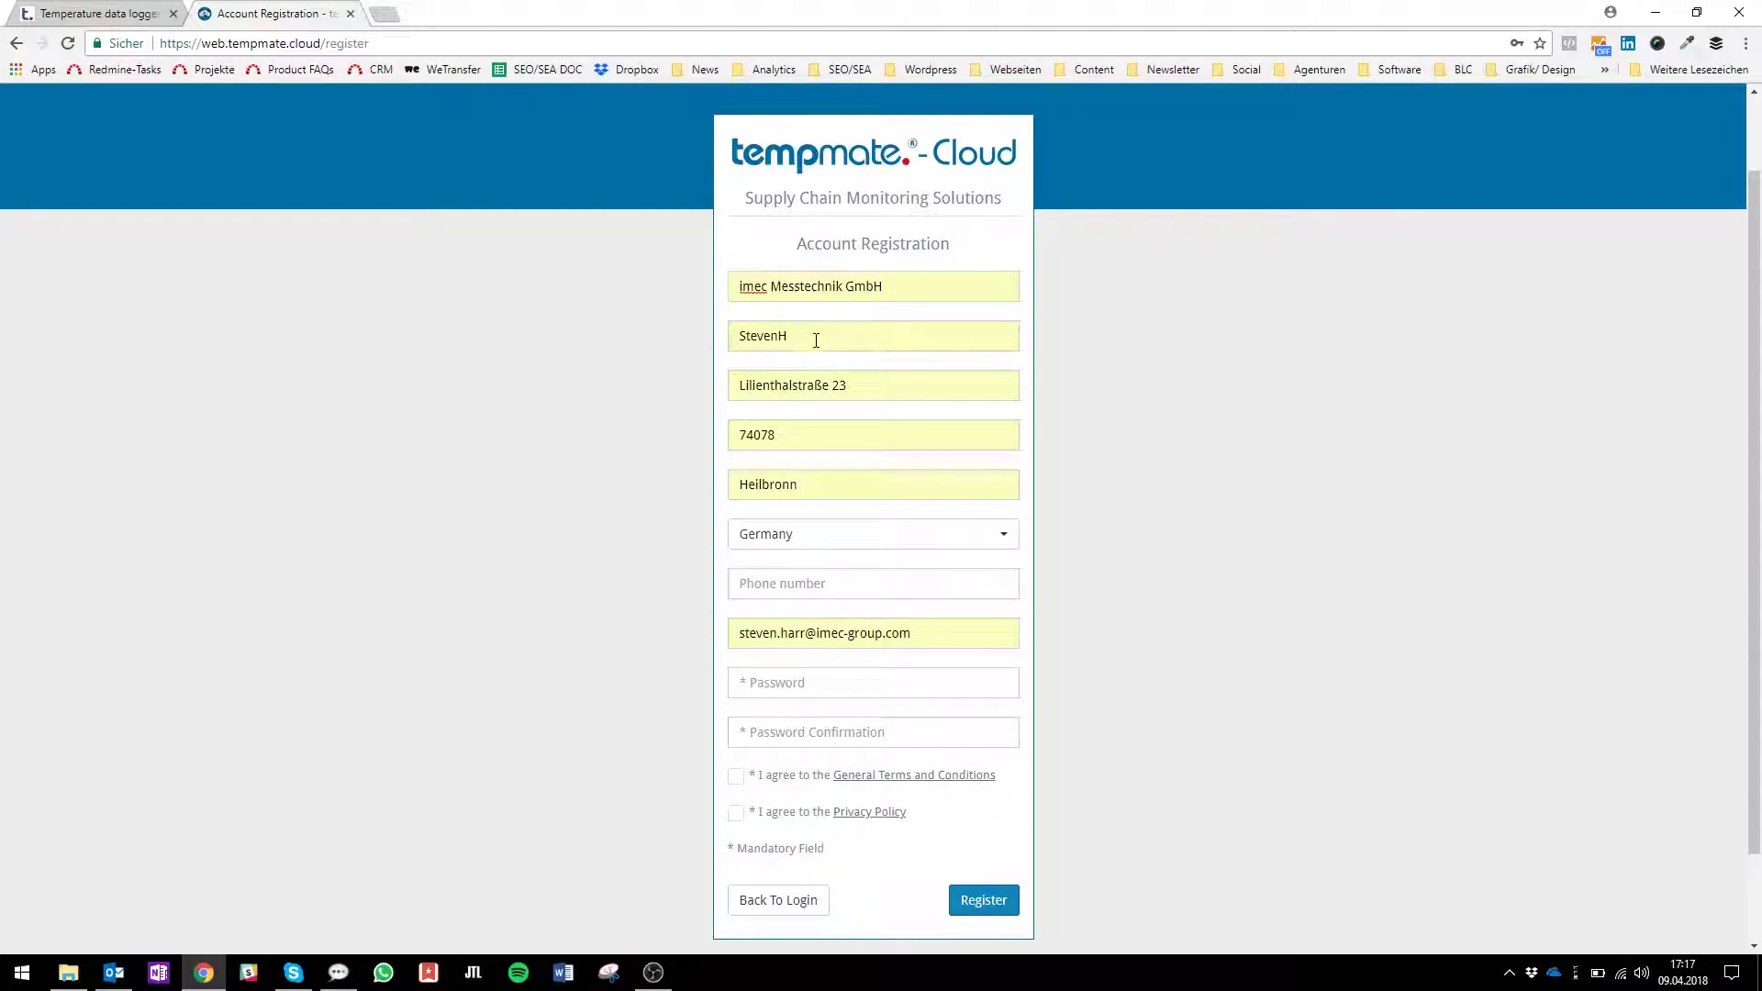
Replace the autofilled contact name with the user's own name.
click(816, 339)
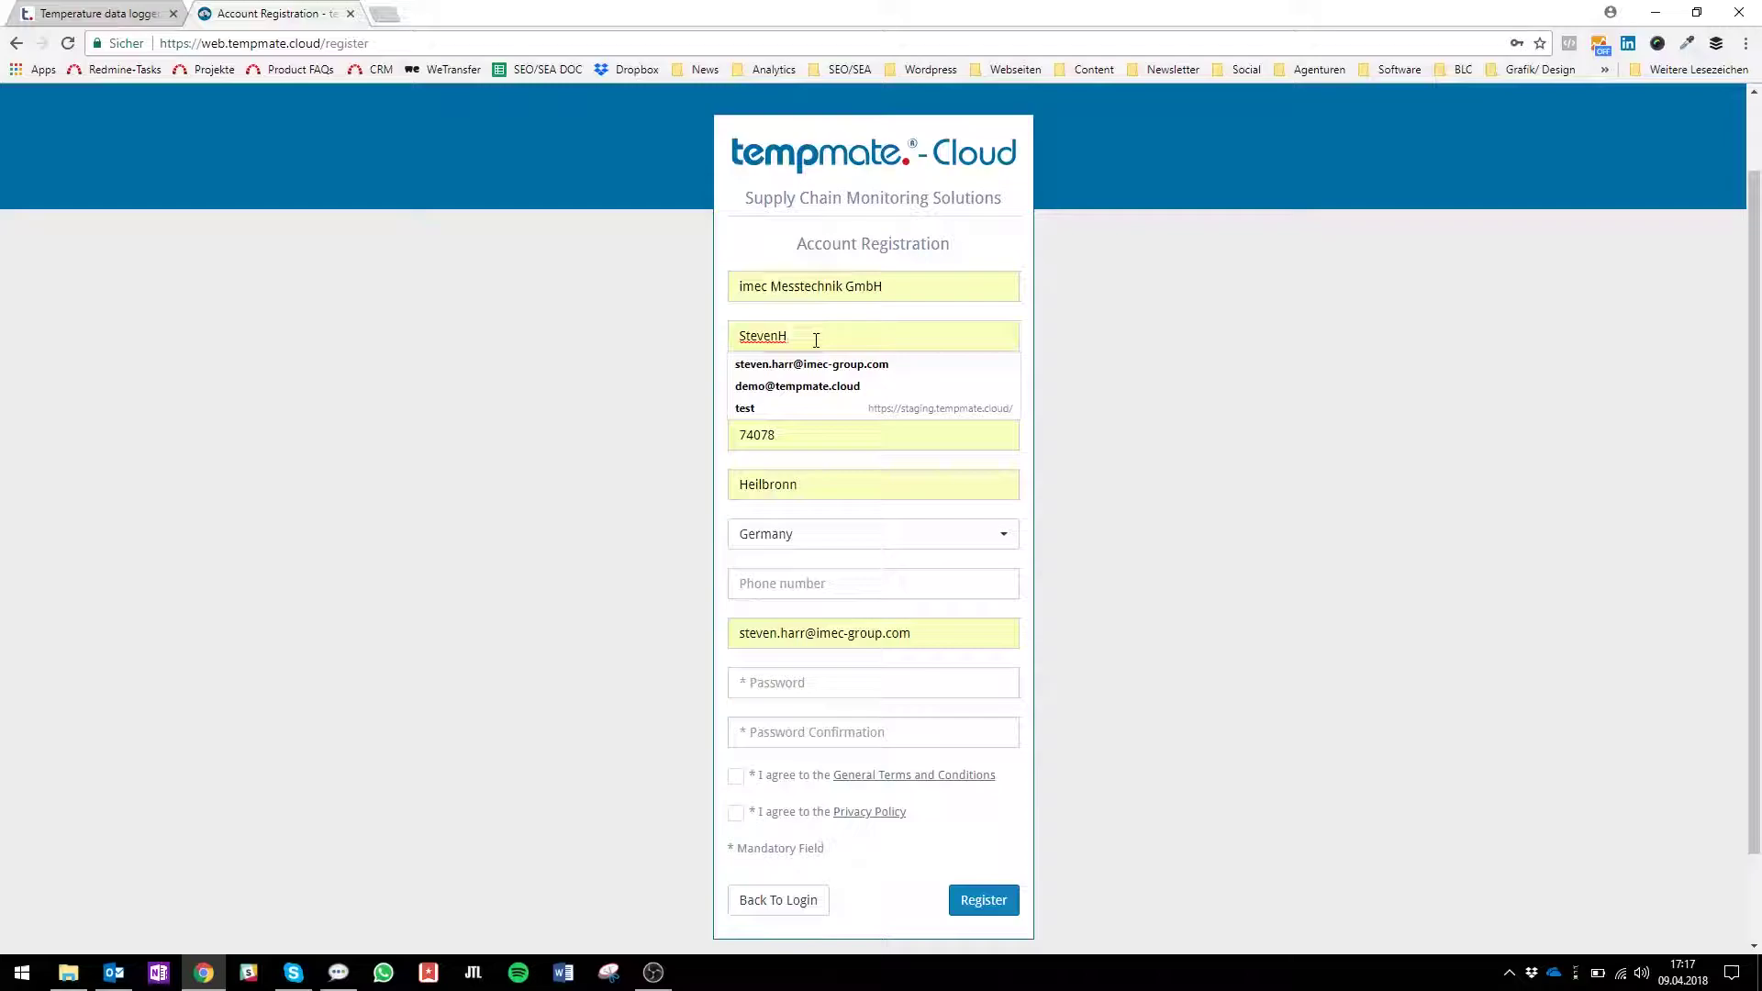
key(BackSpace)
key(BackSpace)
key(BackSpace)
key(BackSpace)
key(BackSpace)
key(BackSpace)
key(BackSpace)
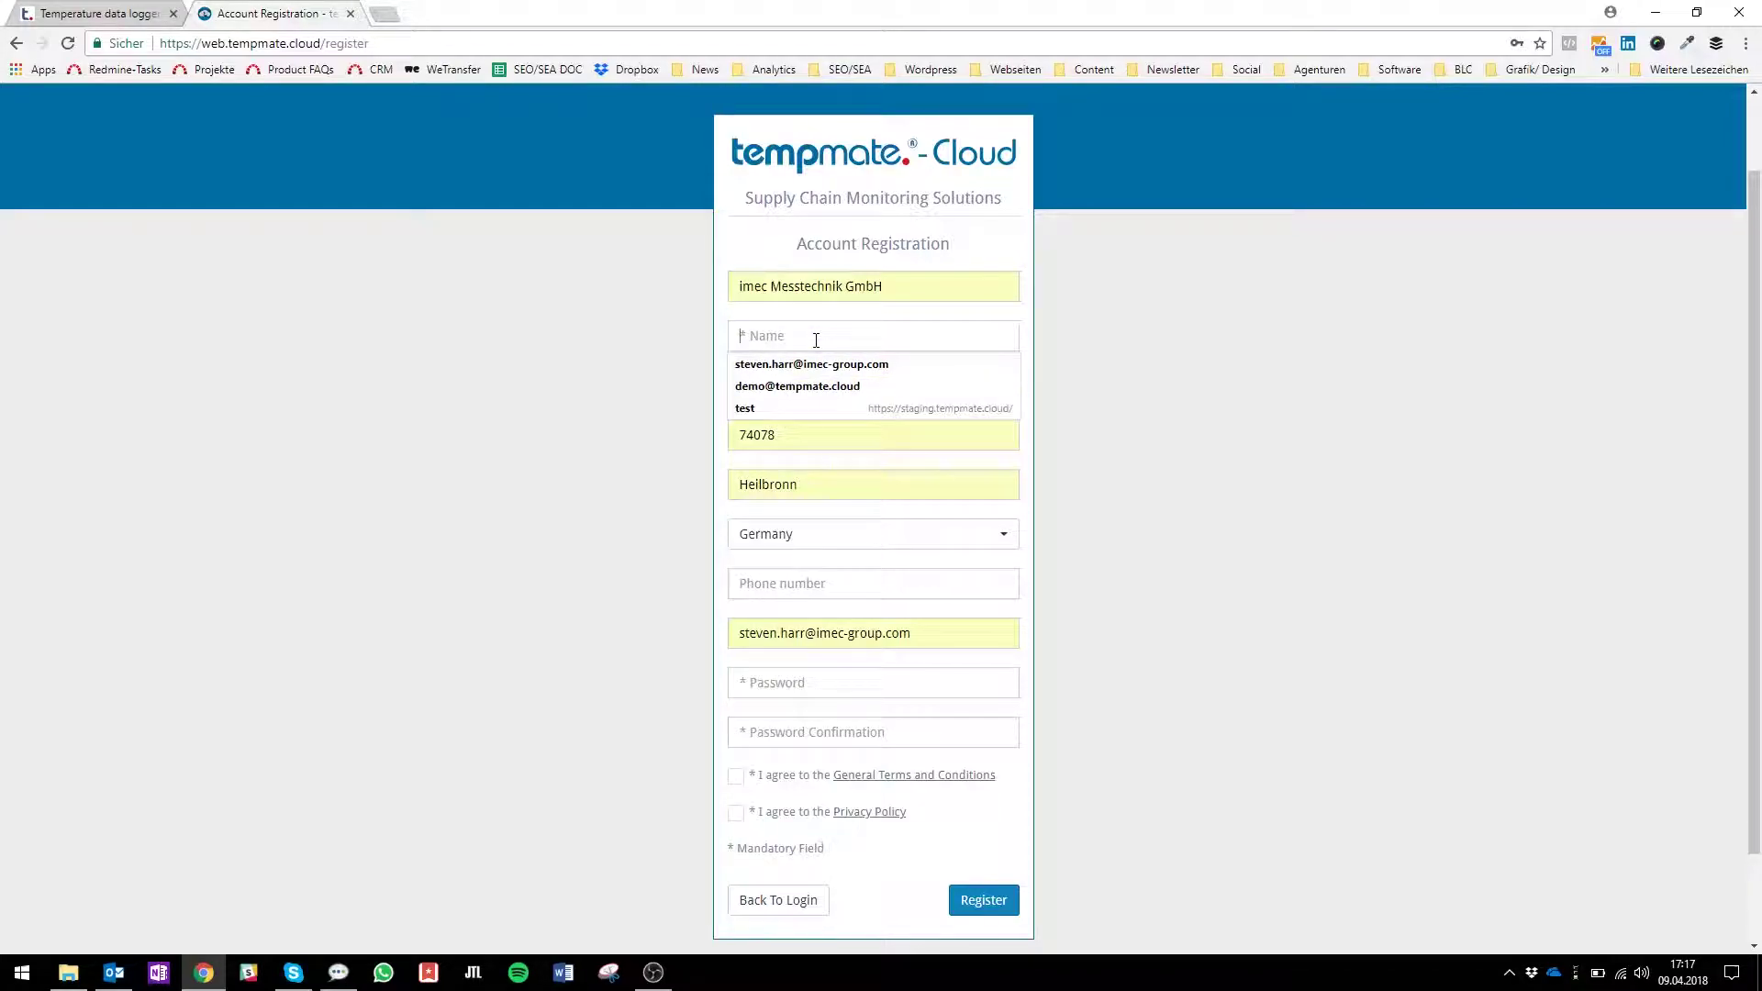
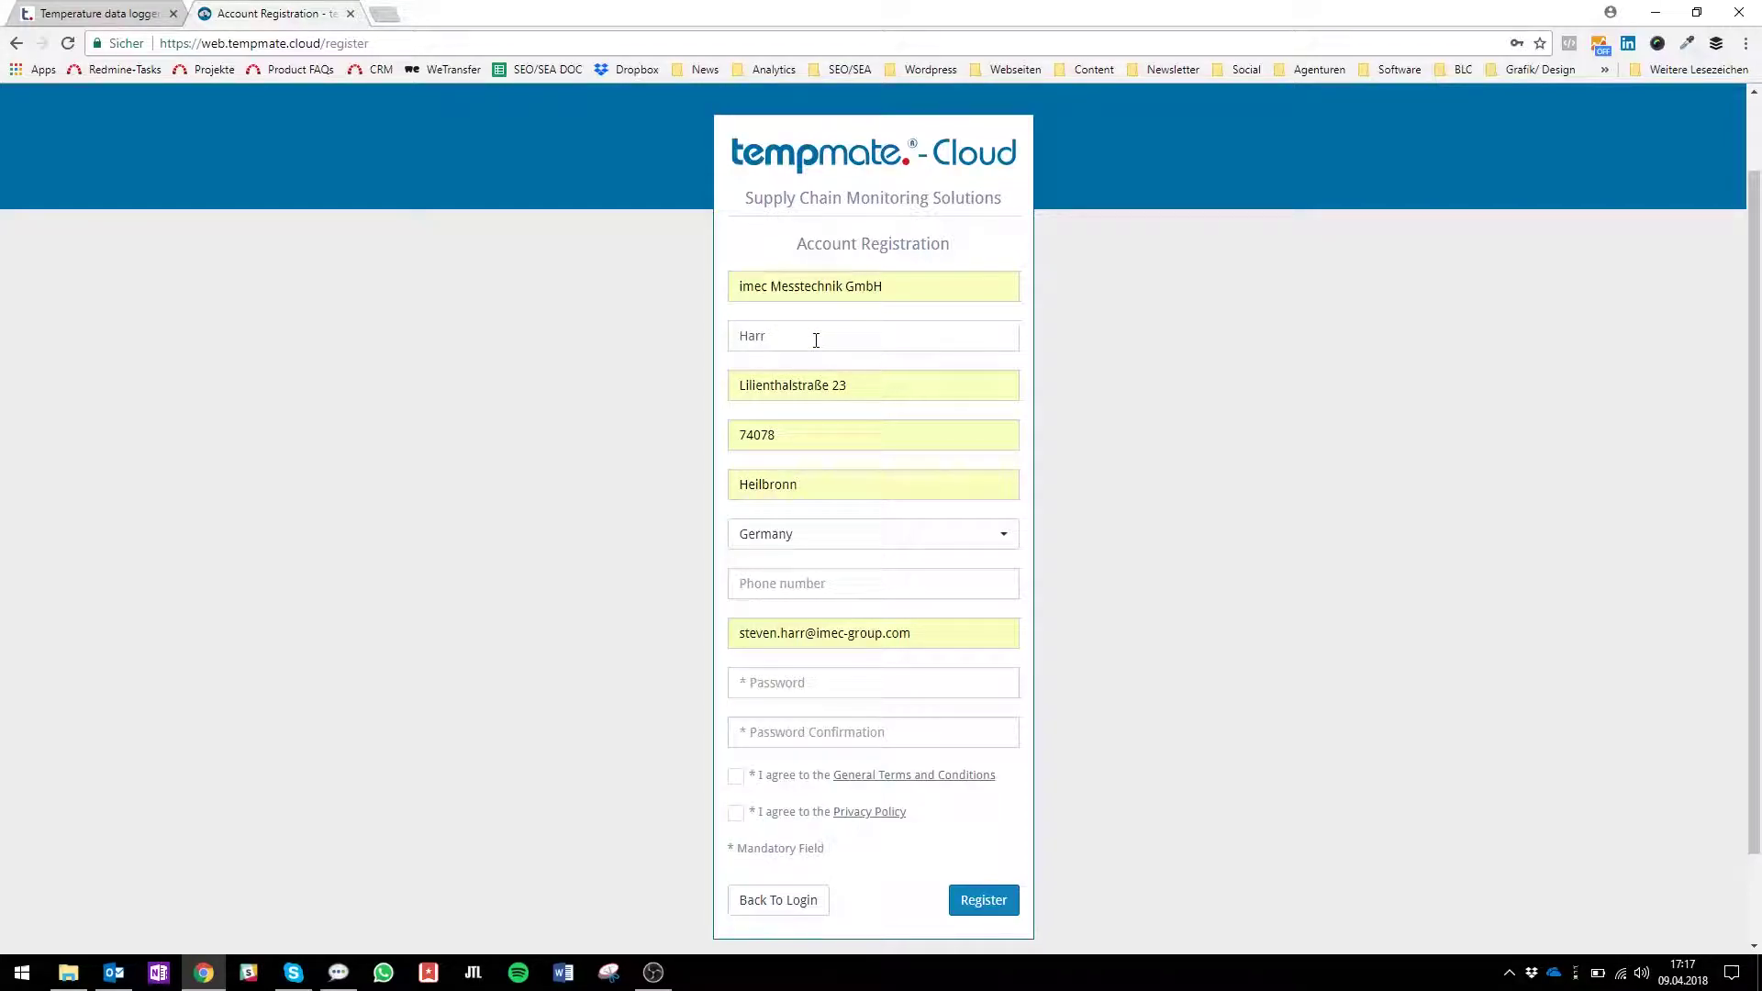
Enter the account password in the Password and Password Confirmation fields.
click(835, 584)
click(837, 683)
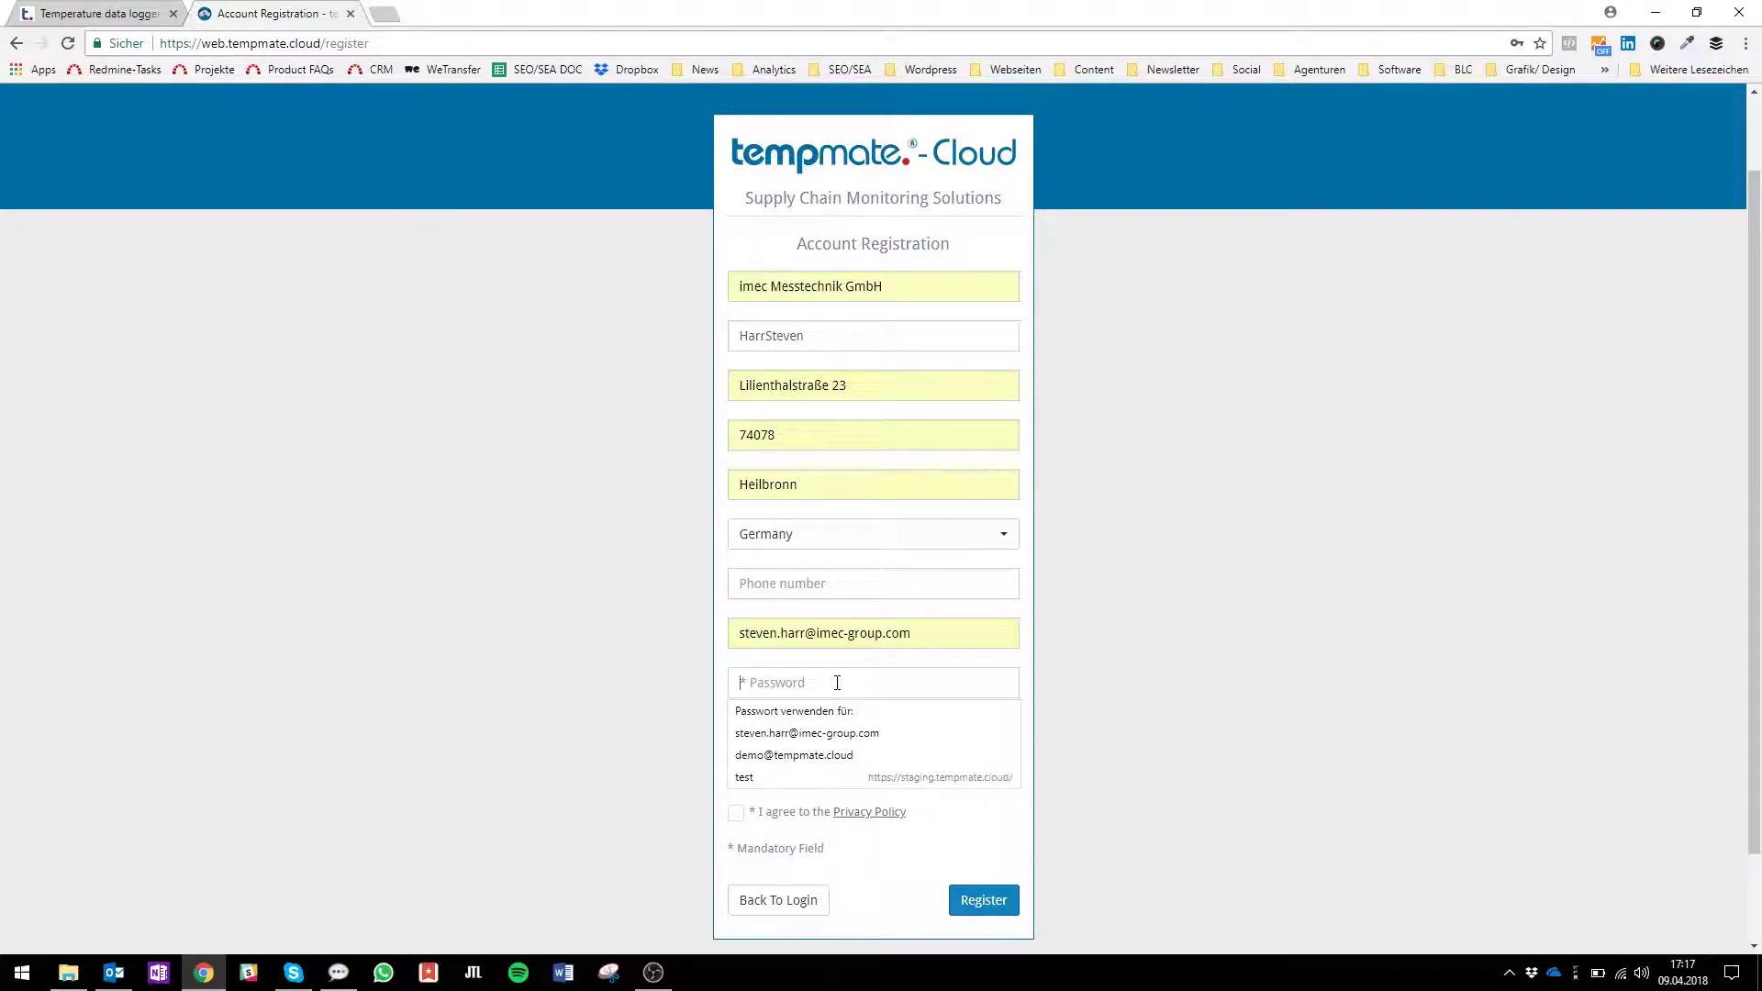
text(•••••••••••)
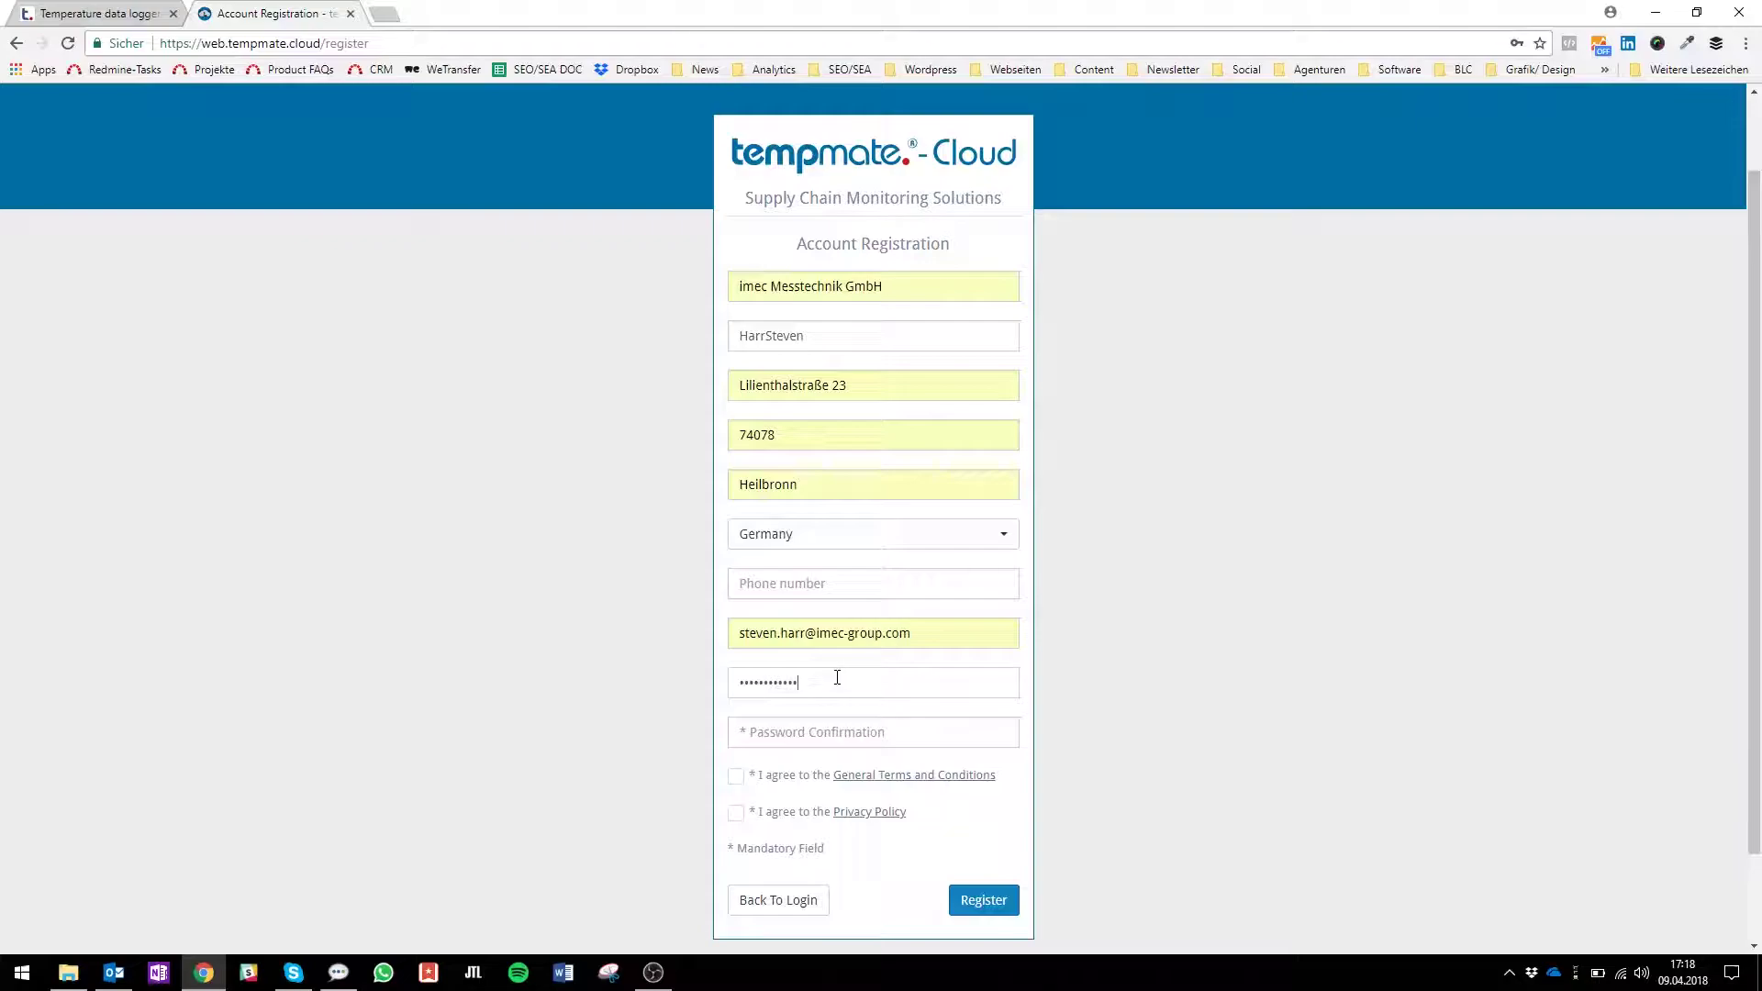
text(•••••••••••)
Accept the General Terms and Conditions and Privacy Policy, then submit the registration.
click(736, 781)
click(734, 824)
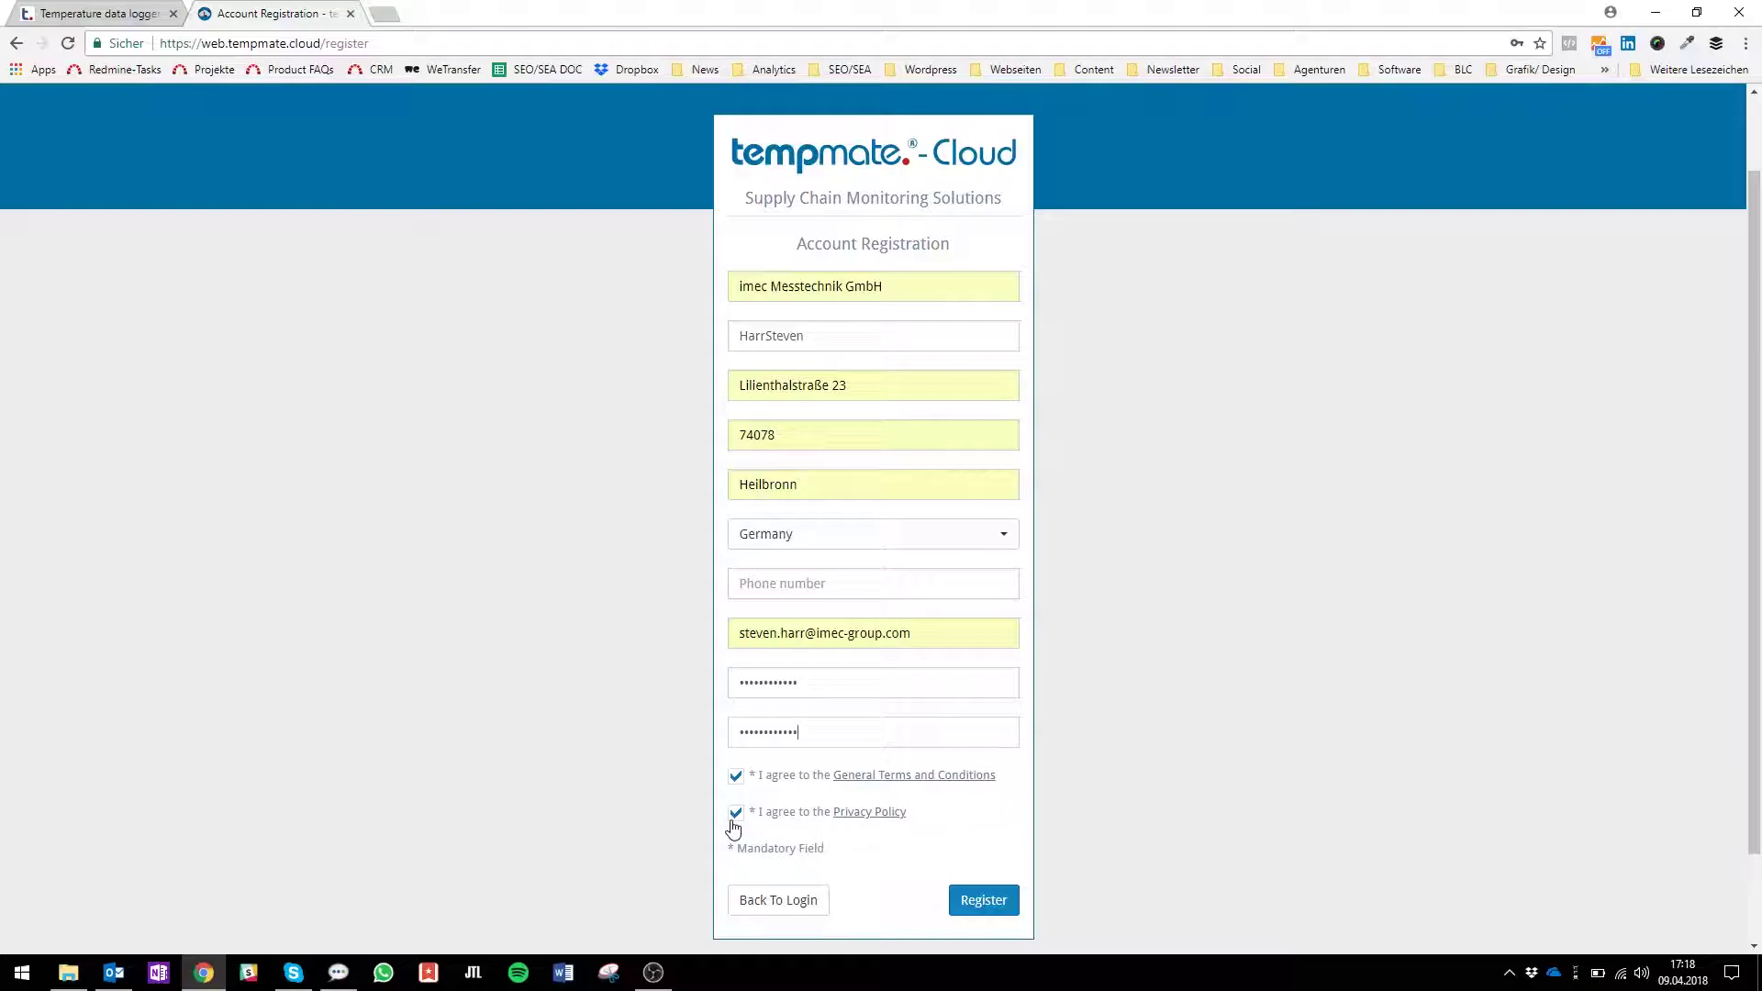
click(990, 909)
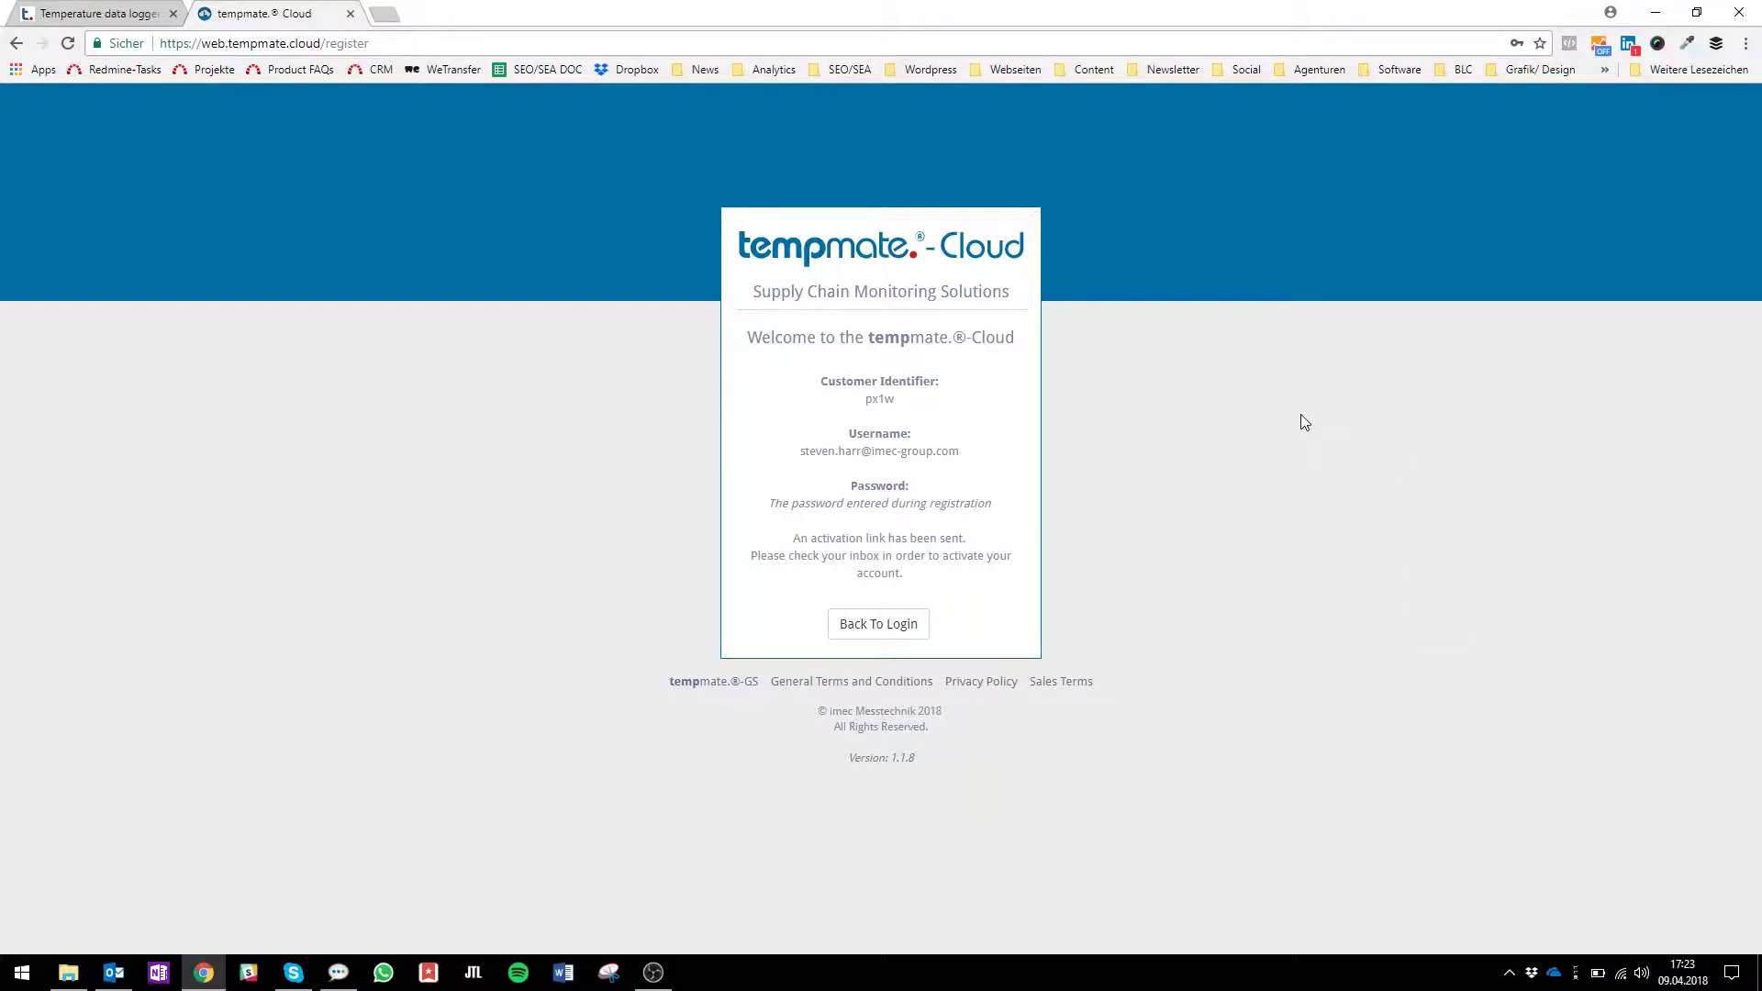
In Outlook, open the tempmate welcome e-mail and follow its account activation link.
click(113, 975)
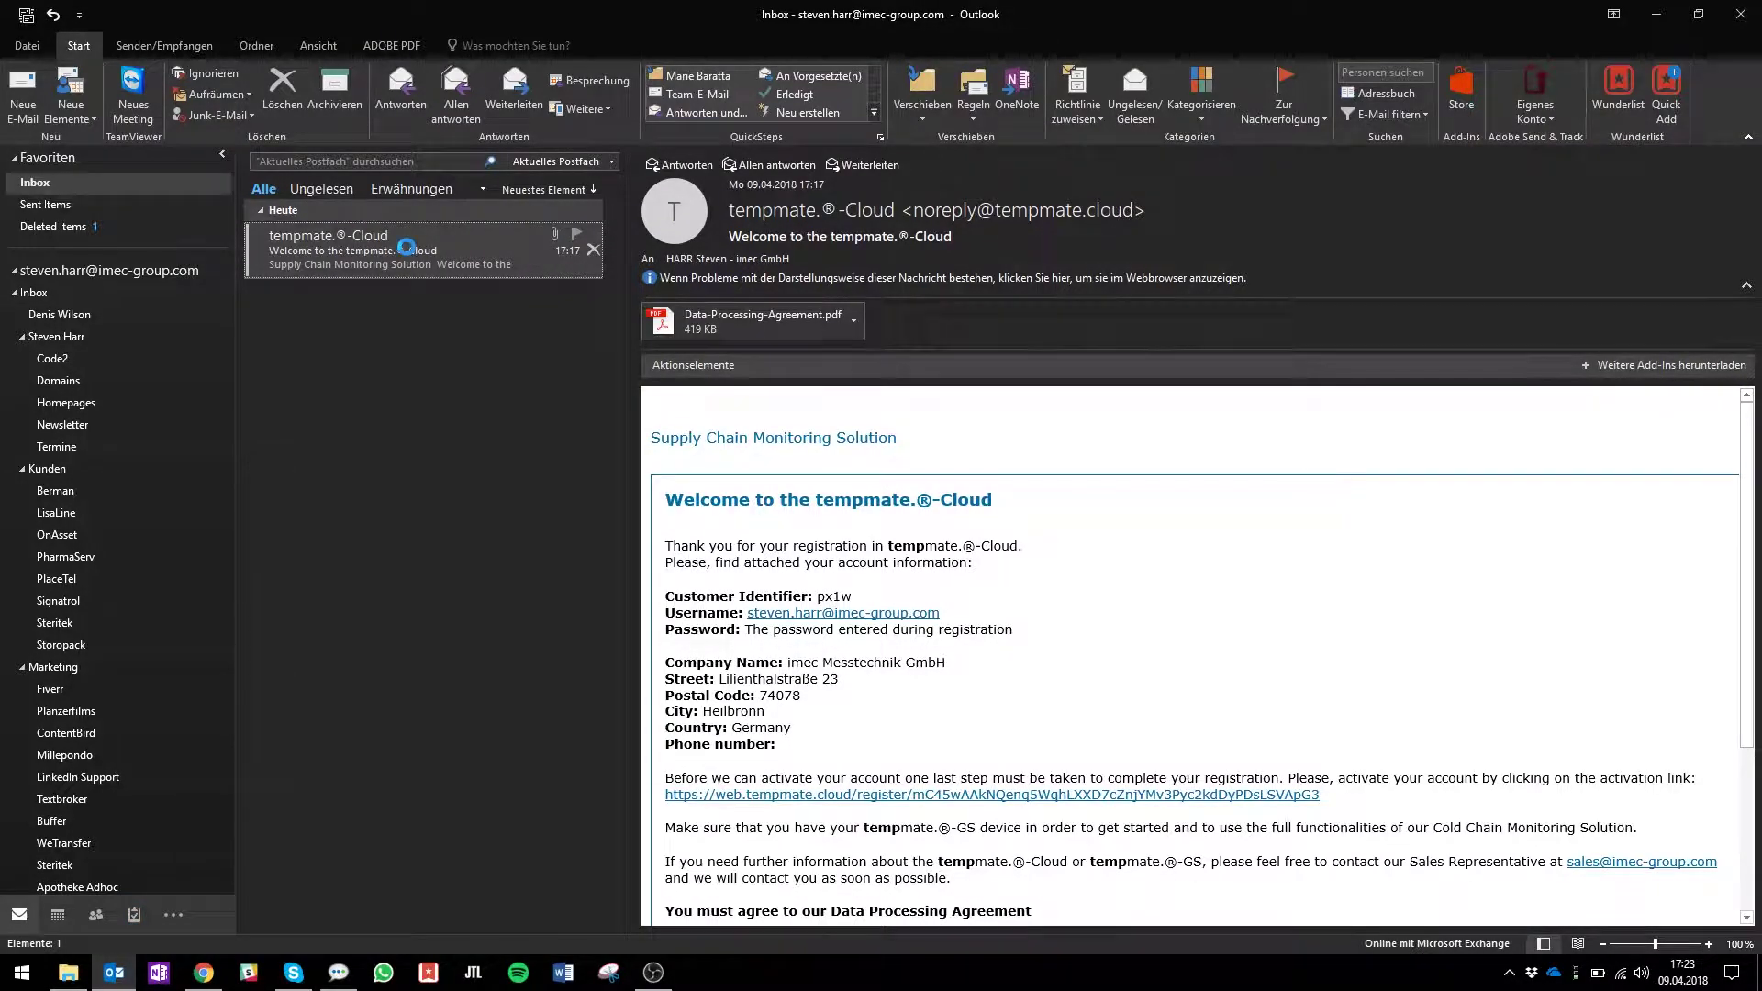
double_click(405, 248)
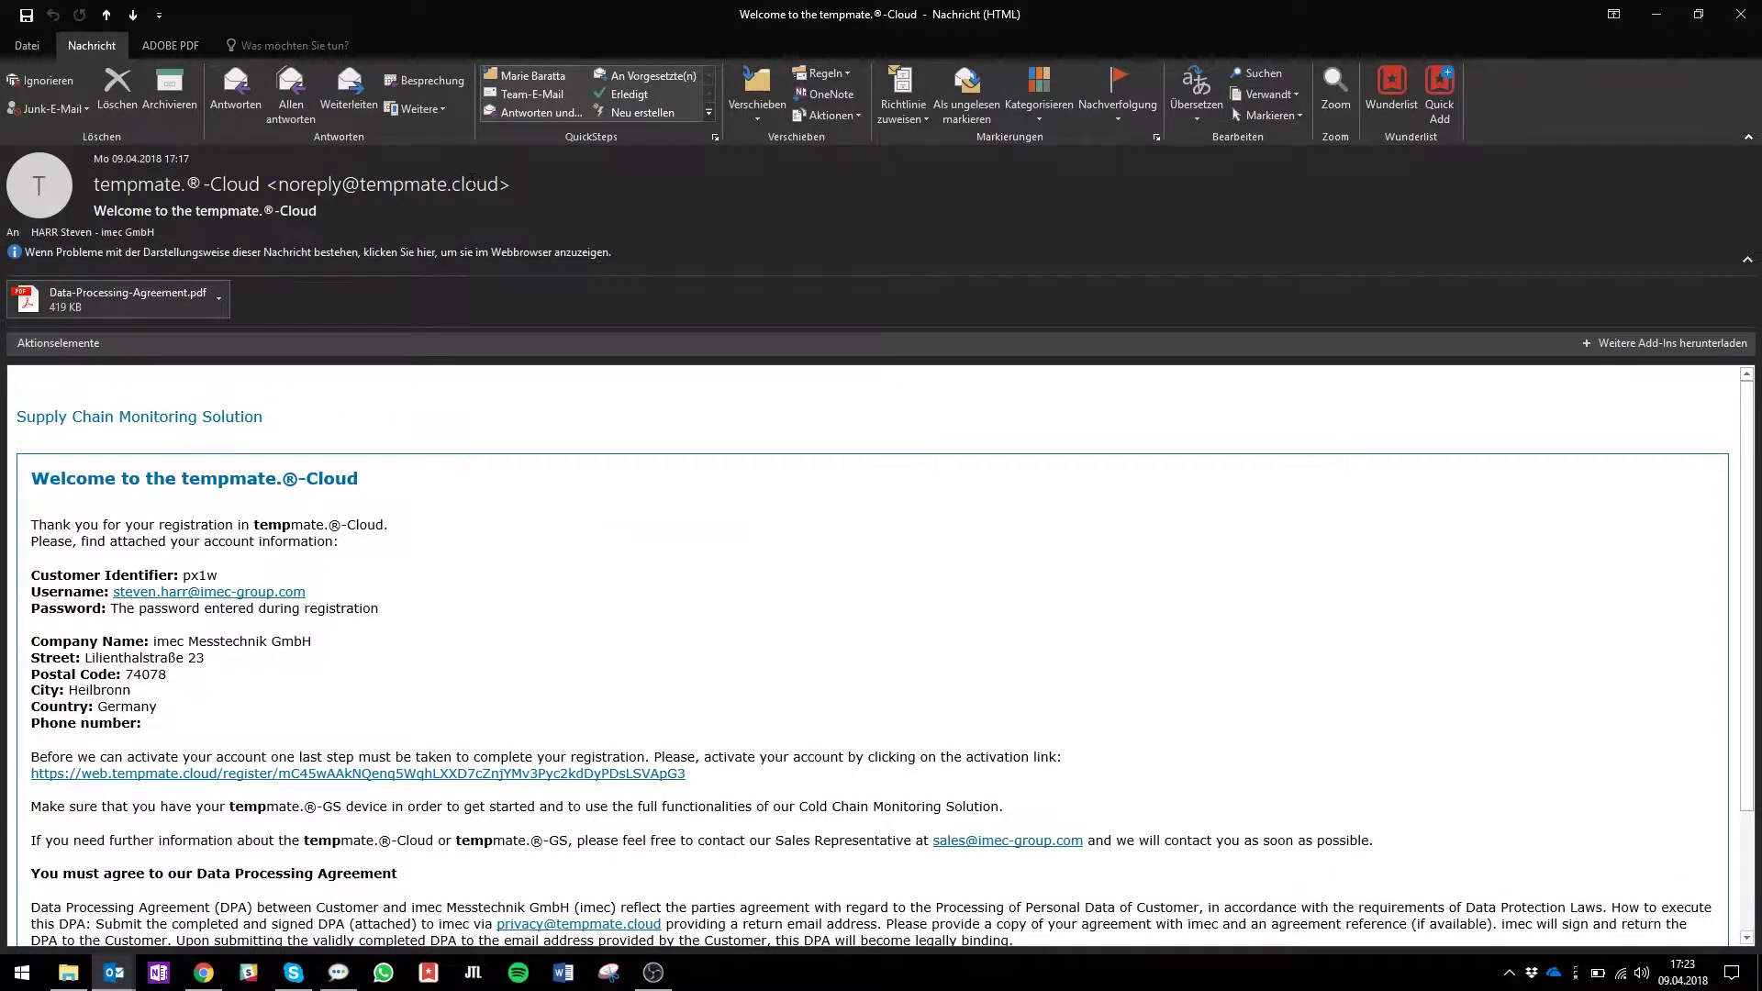
scroll(518, 543, down, 1)
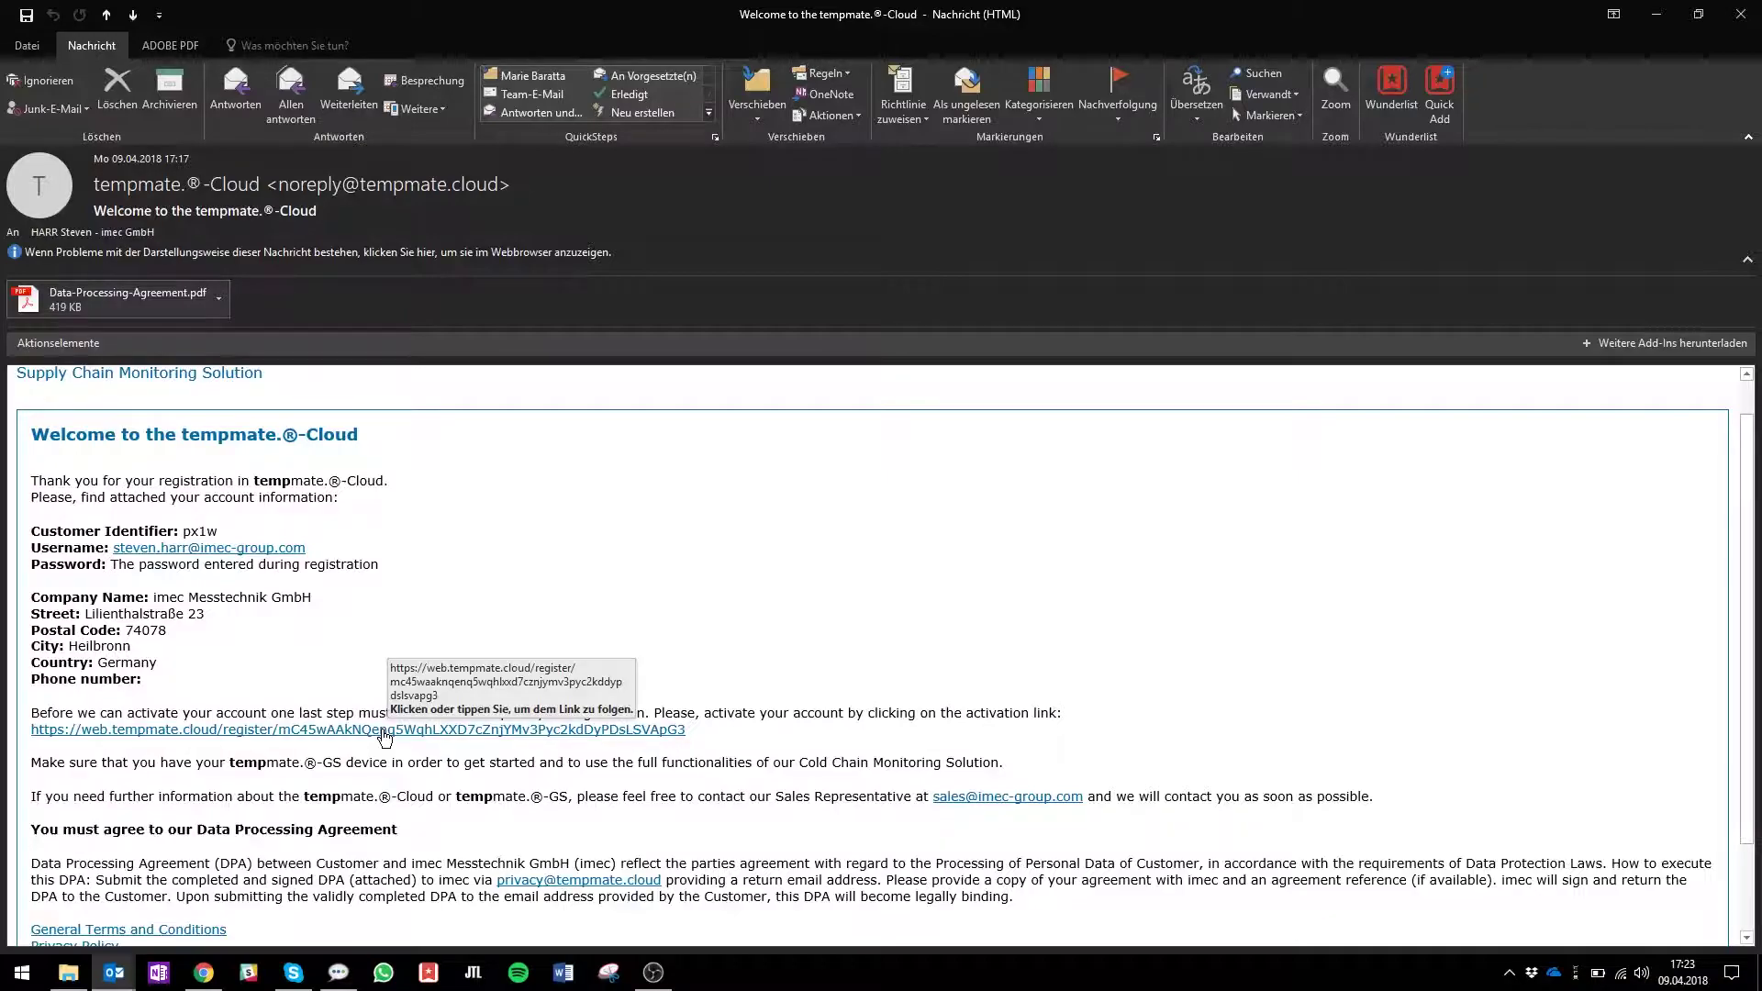
click(384, 731)
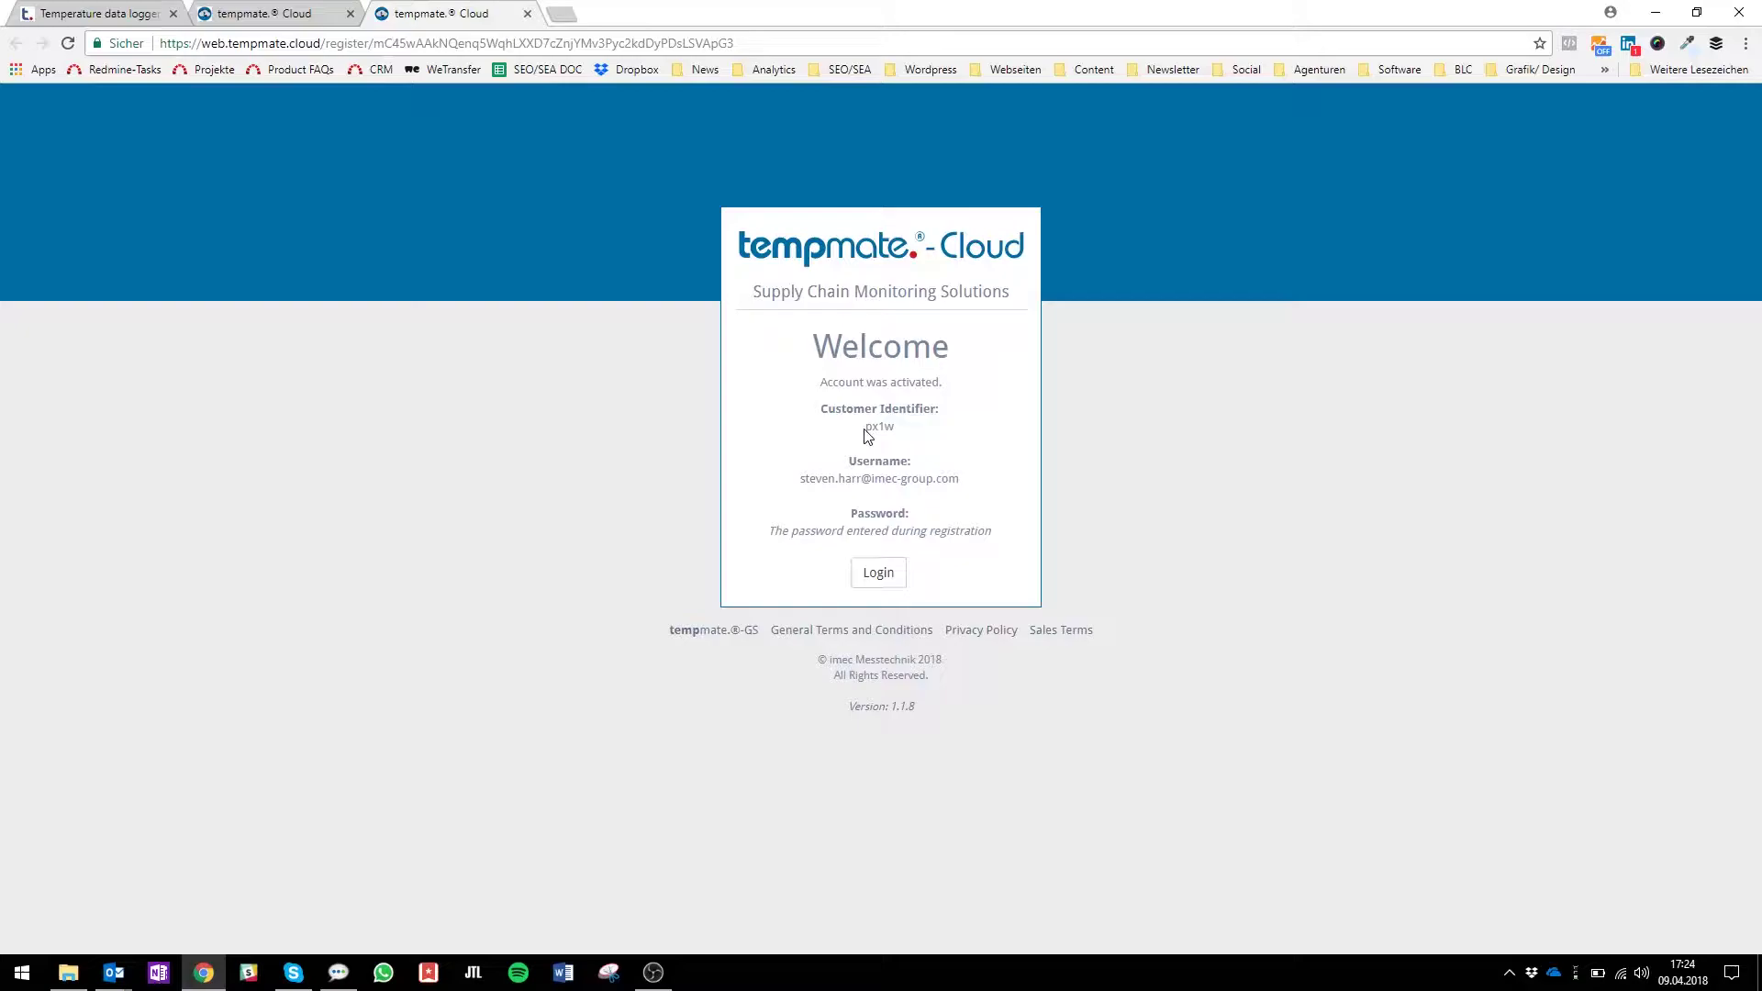
Copy the customer identifier and paste it into the login form's Customer Identifier field.
drag(867, 431, 915, 436)
key(ctrl+c)
click(876, 578)
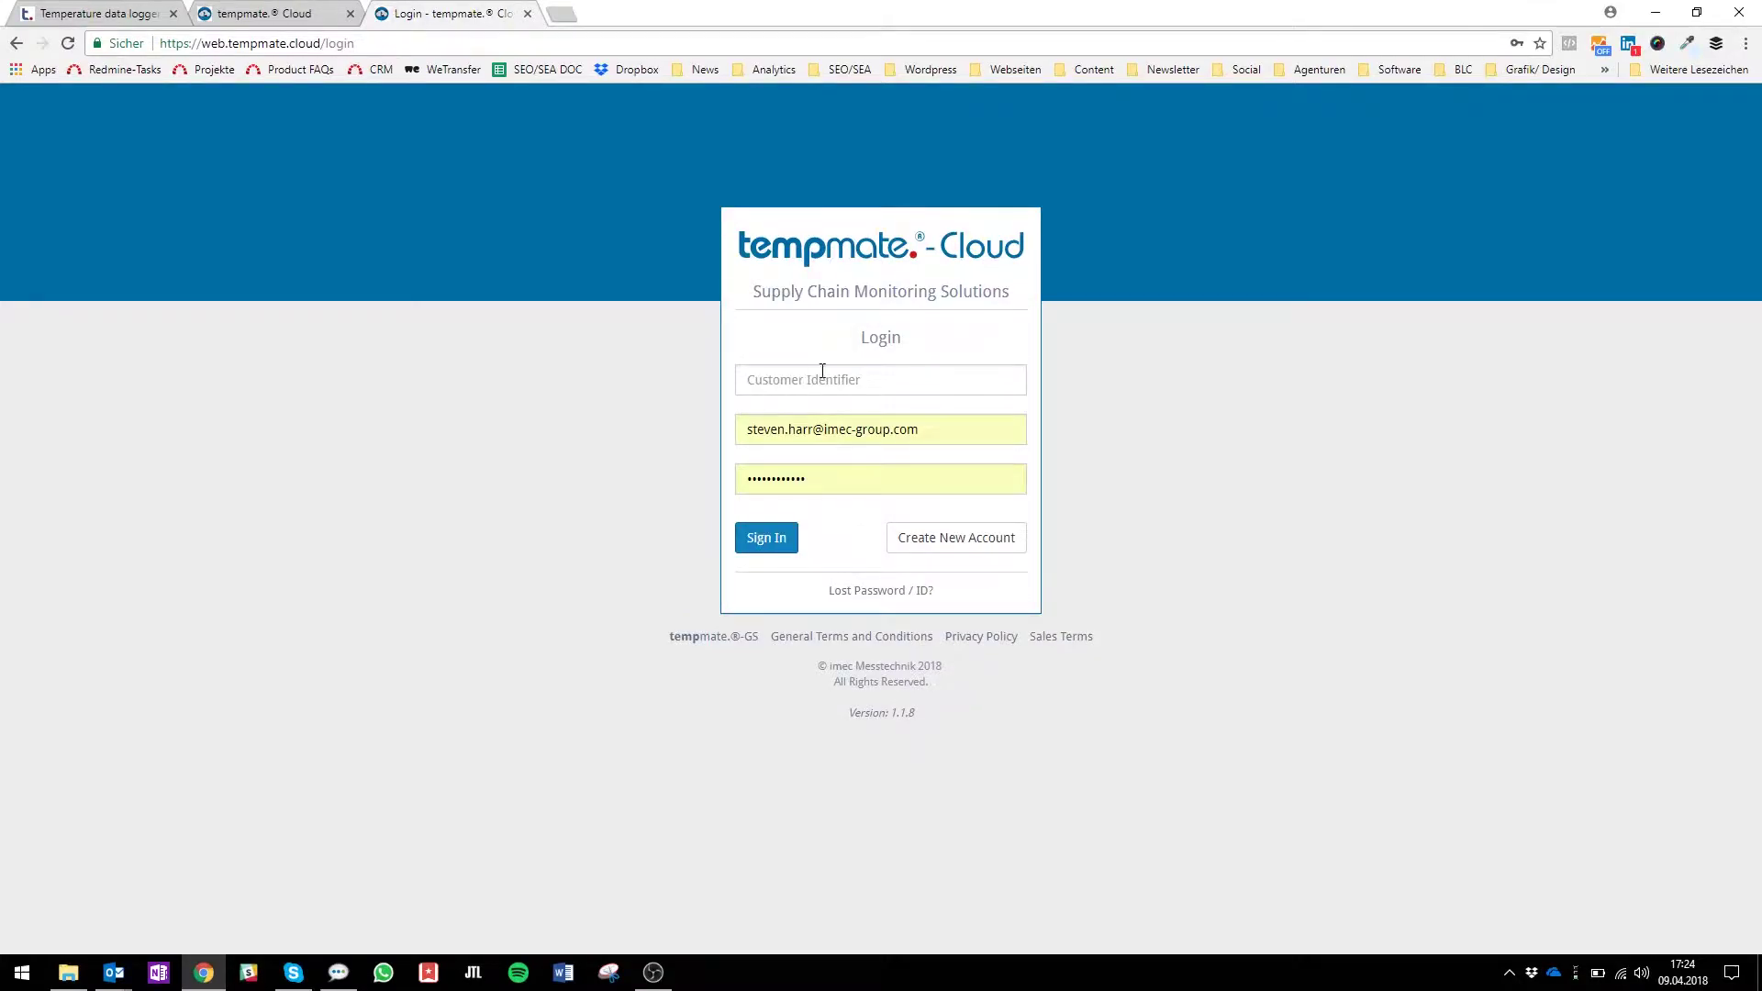
click(909, 369)
key(ctrl+v)
Sign in with the new account to reach the Introduction page.
click(782, 550)
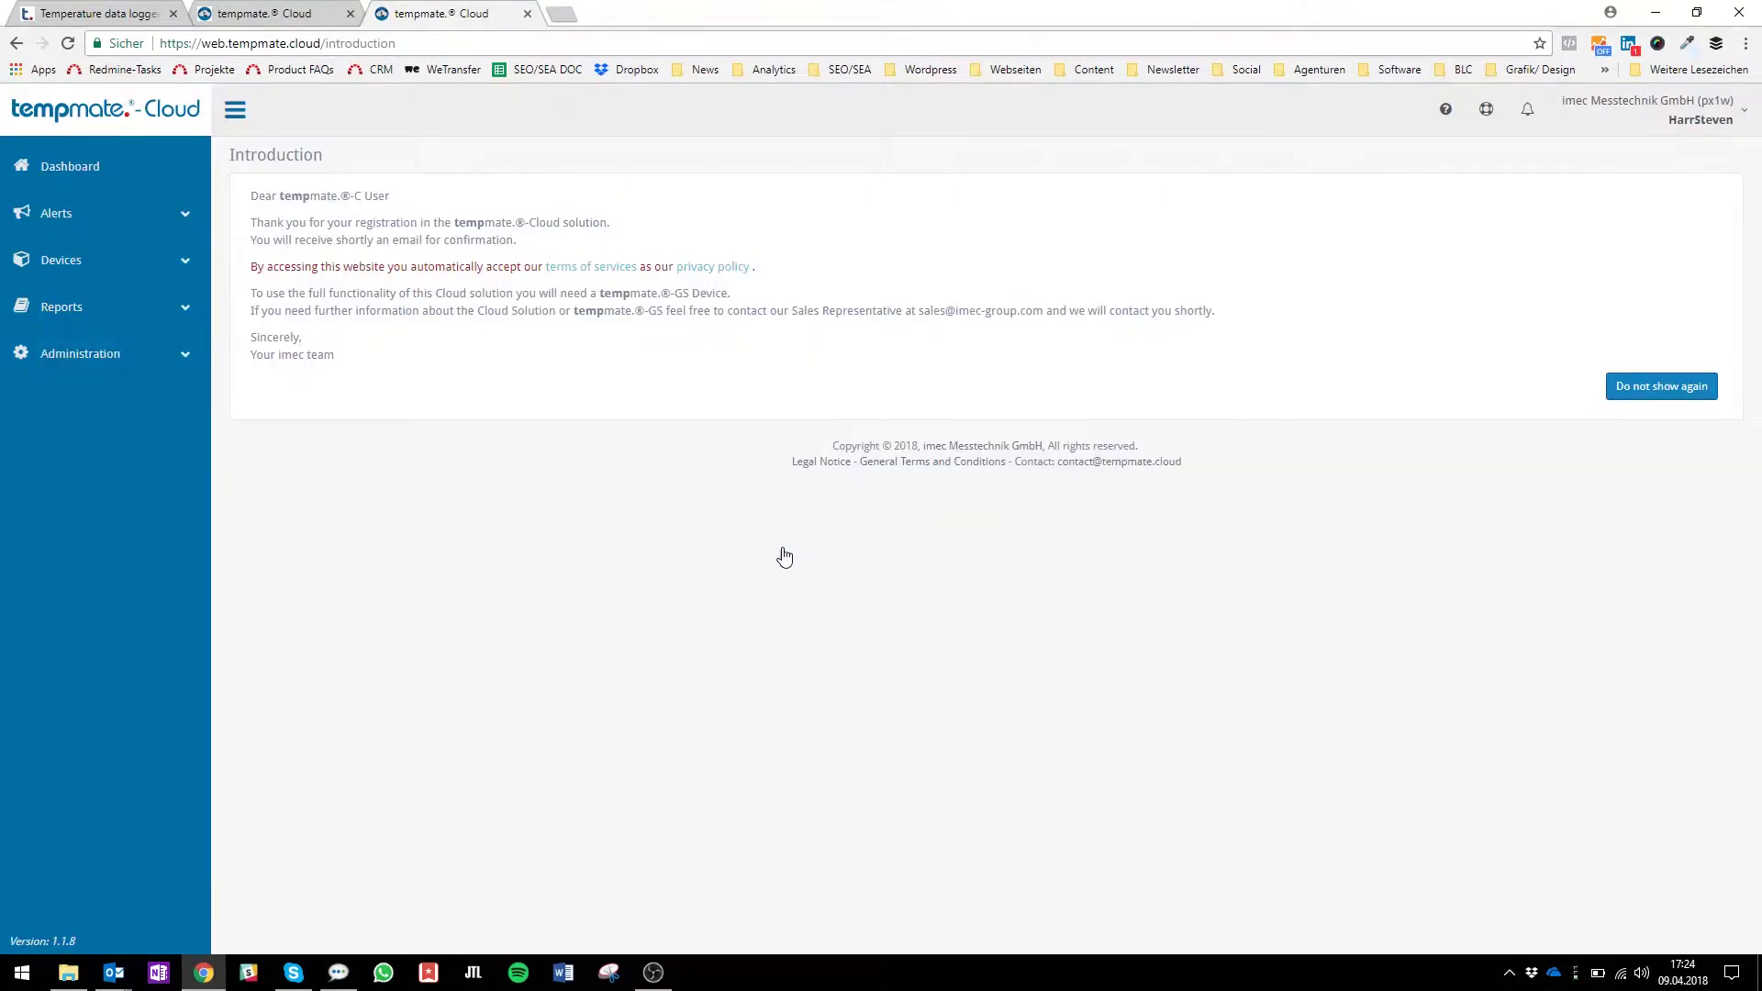